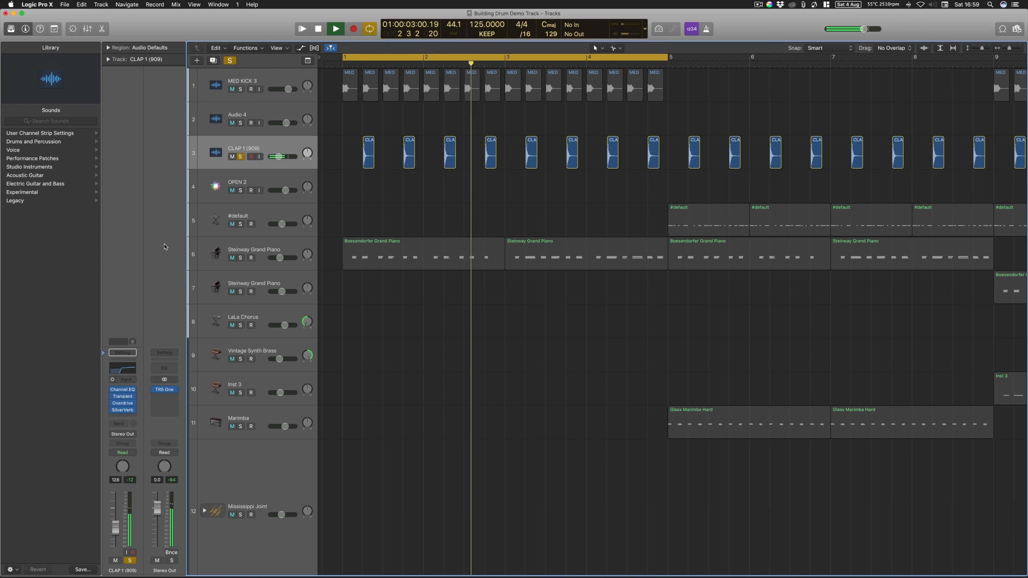
Clear the solo and compare the full mix with the four CLAP 1 (909) effects bypassed and enabled
key(space)
mouse_move(112, 390)
drag(112, 390, 113, 412)
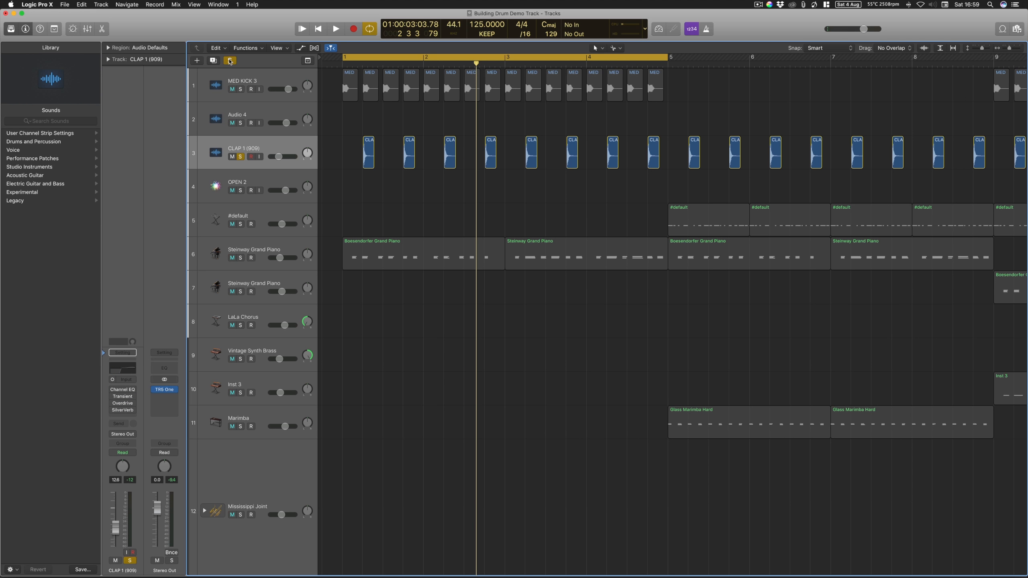
click(229, 61)
key(space)
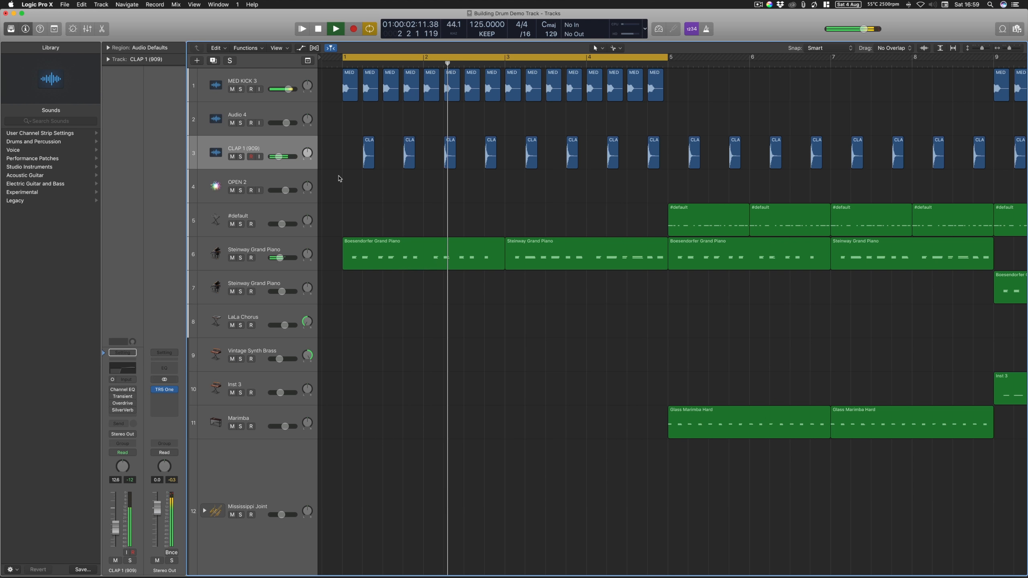
key(space)
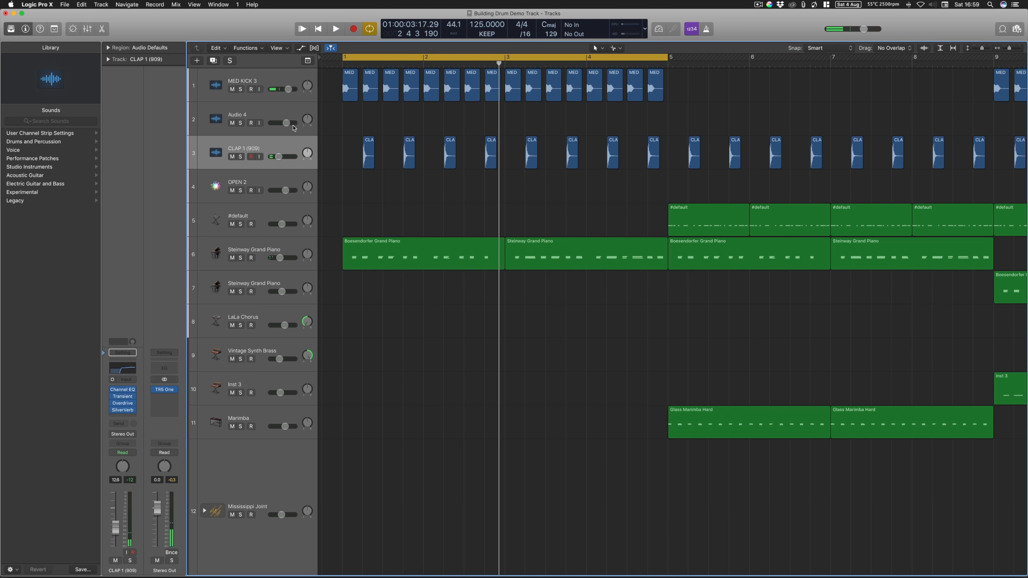
key(space)
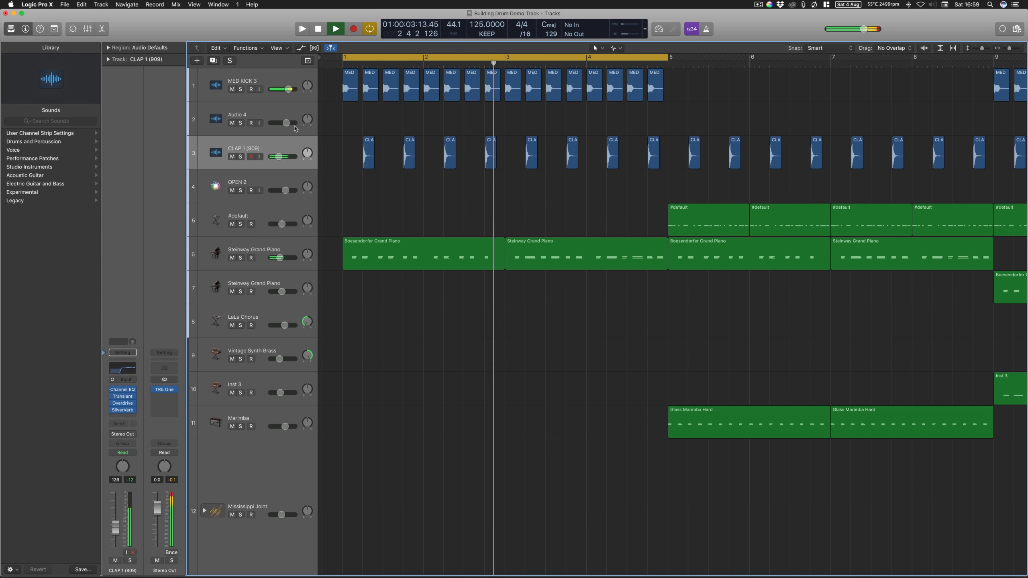
key(space)
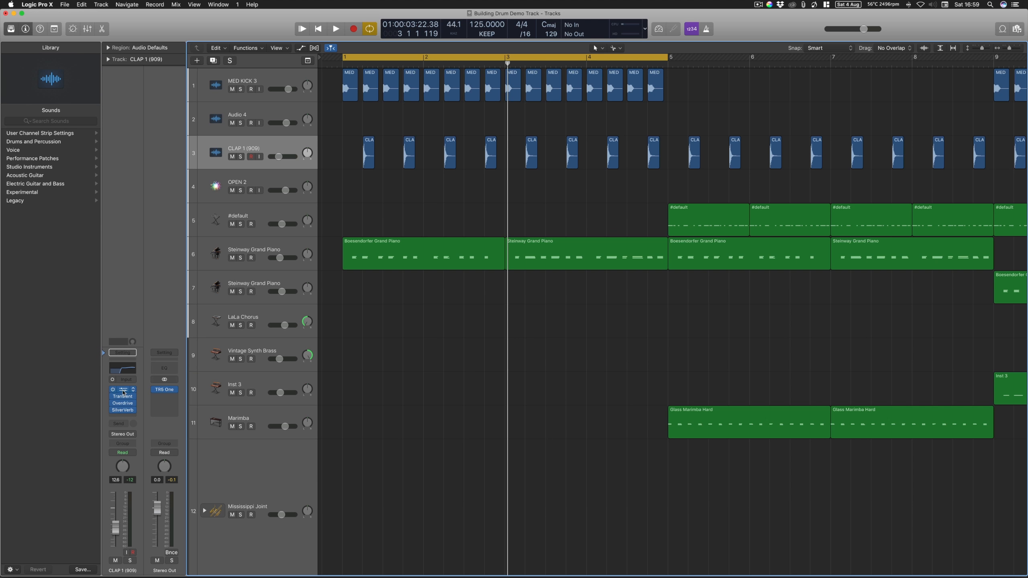
Set the low cut in the clap track's Channel EQ to about 465 Hz with a Q of 0.75
click(123, 392)
drag(264, 31, 542, 144)
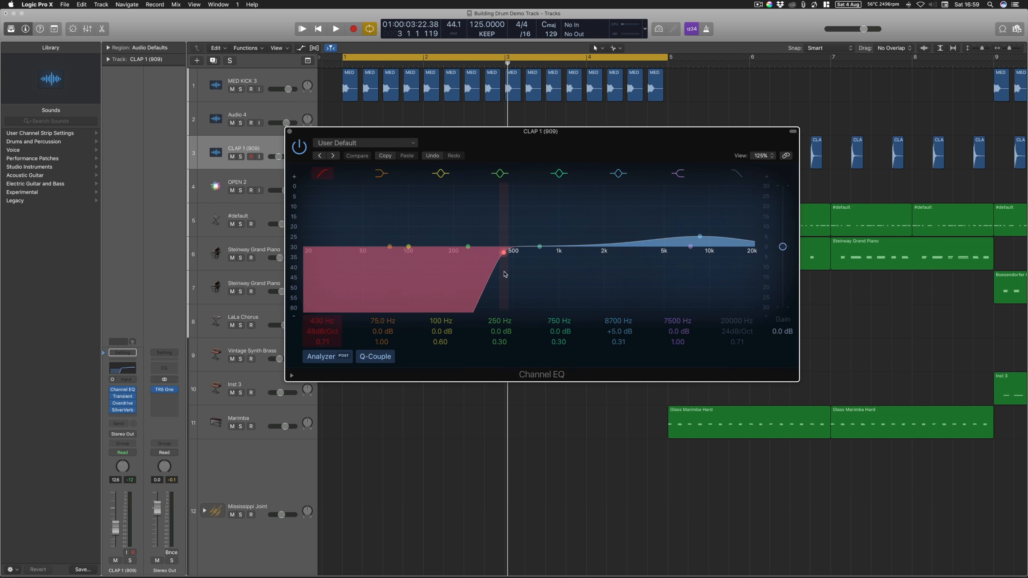
drag(503, 255, 510, 255)
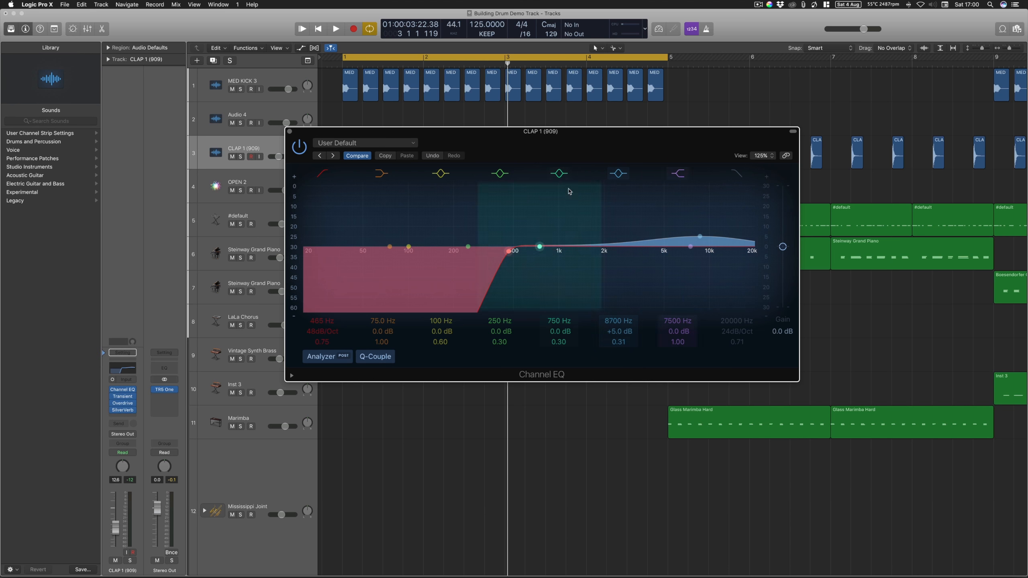
click(289, 132)
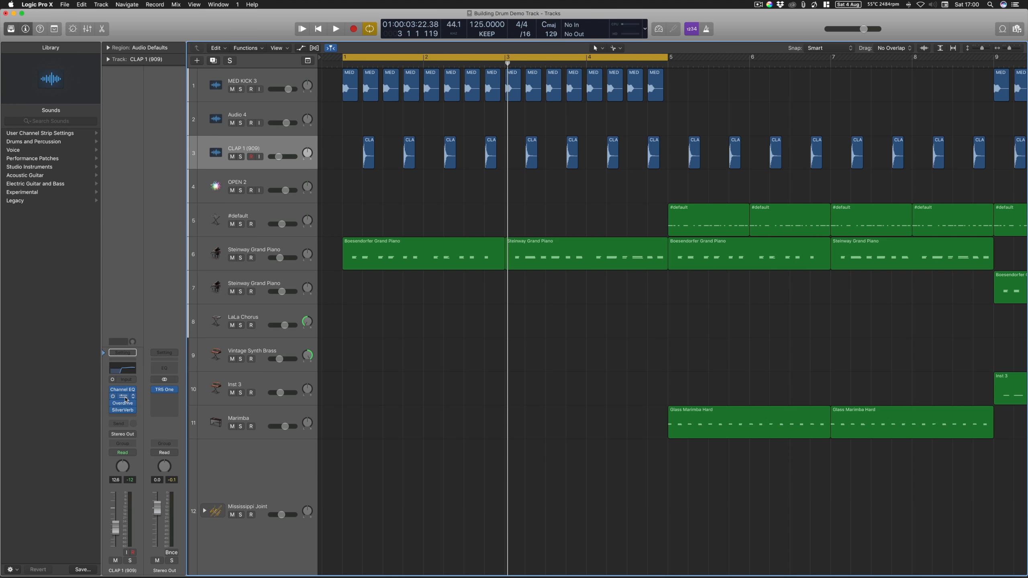
Open Transient Master on the clap track and adjust its Attack amount
click(122, 397)
drag(186, 61, 609, 213)
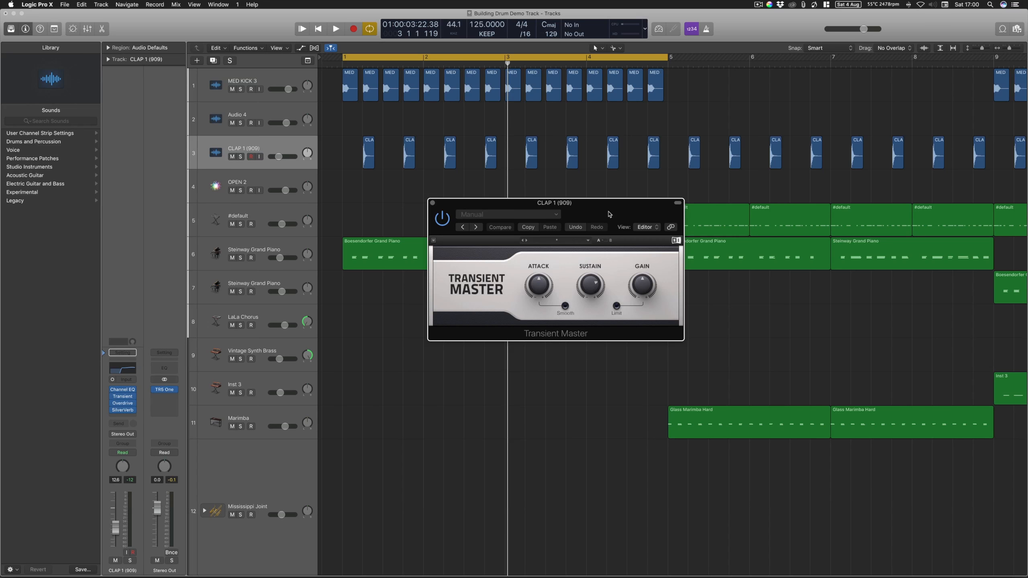
drag(538, 285, 539, 296)
mouse_move(541, 287)
mouse_down()
mouse_move(540, 272)
mouse_move(541, 289)
mouse_up()
mouse_move(591, 286)
Compare the full mix with the clap's Transient Master bypassed and enabled
key(space)
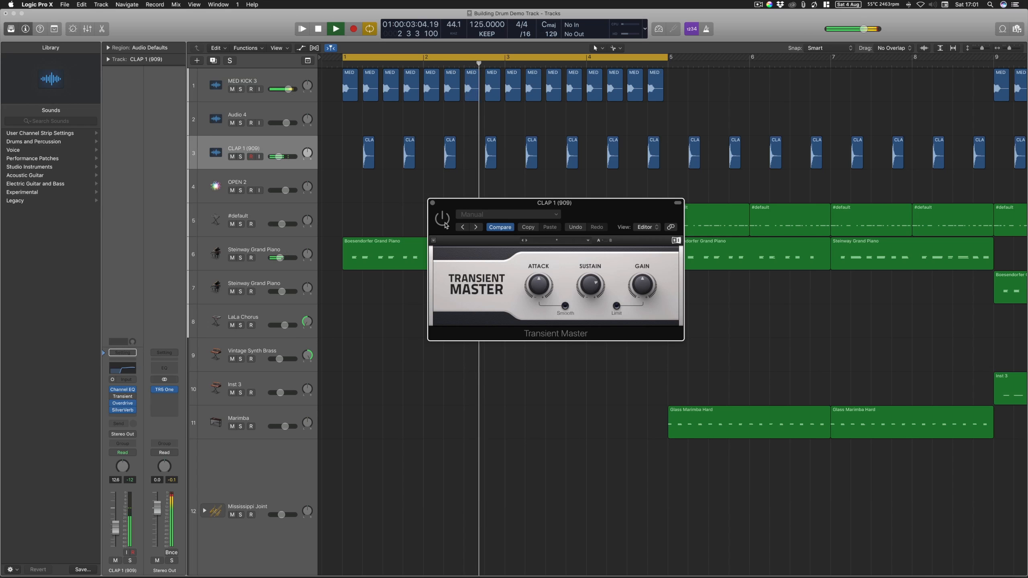
key(space)
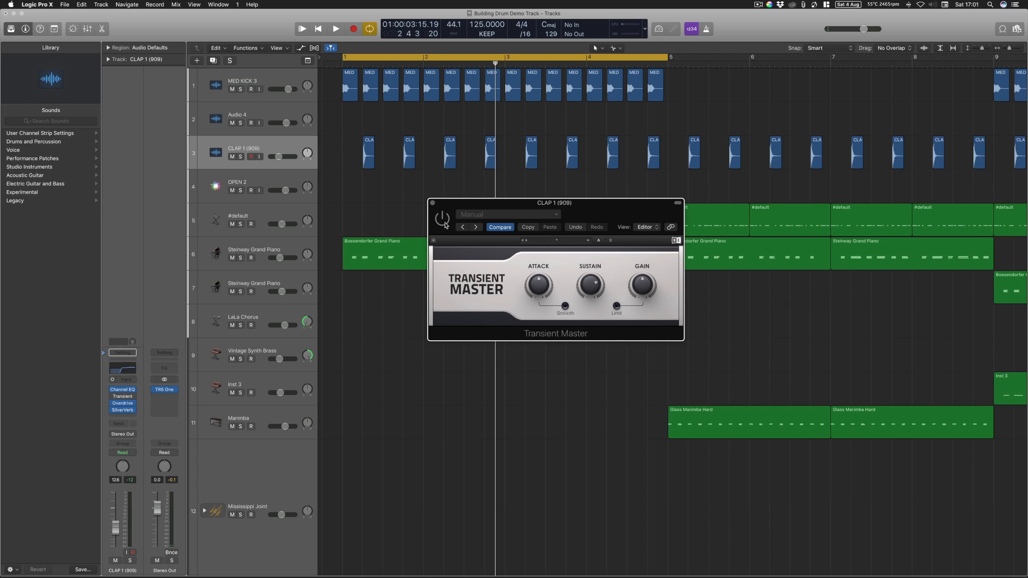
key(space)
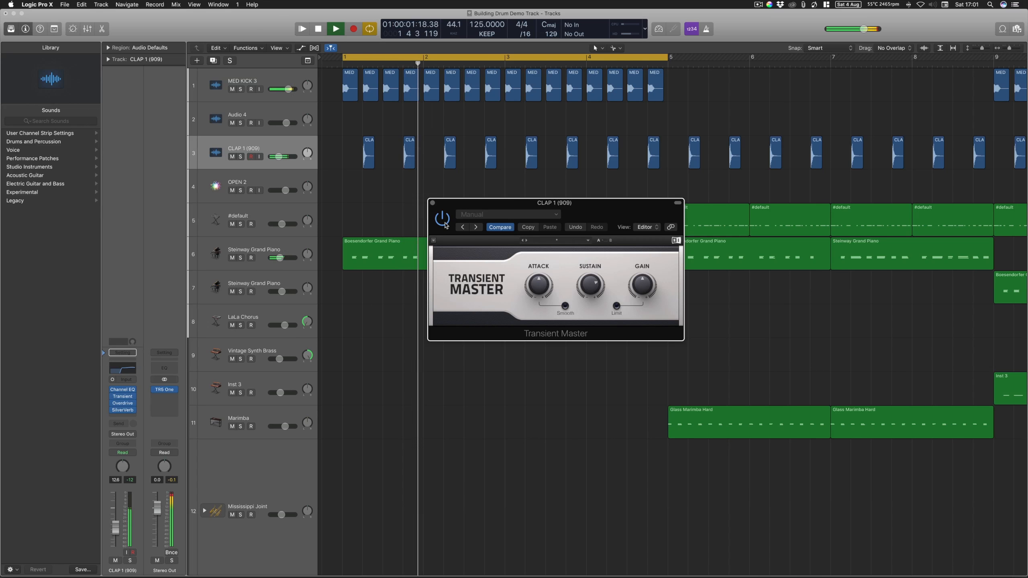
key(space)
Solo the CLAP 1 (909) track and set Transient Master's Sustain to 47 % during playback
click(241, 156)
key(space)
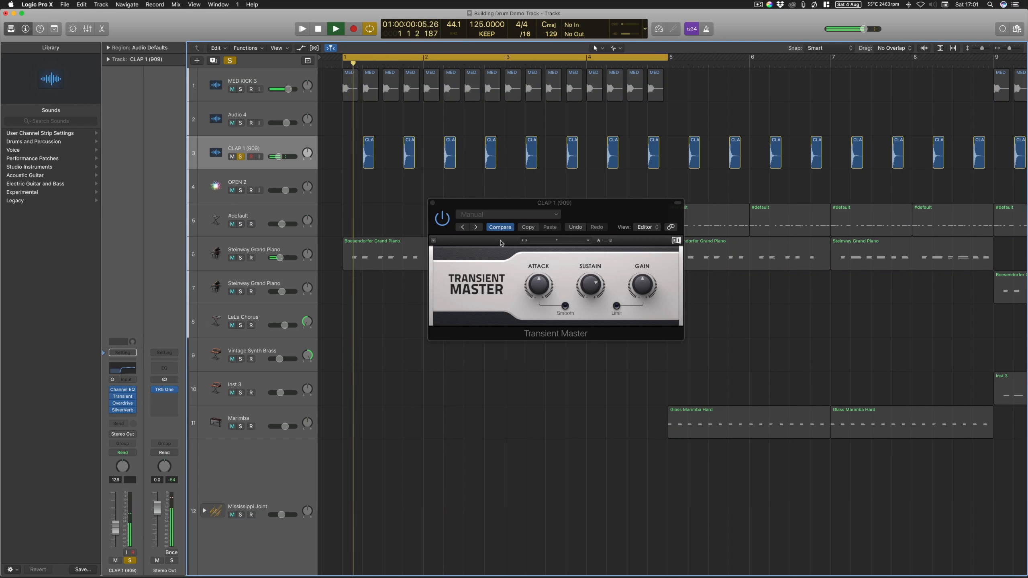
mouse_move(590, 285)
mouse_down()
mouse_move(591, 320)
mouse_move(591, 285)
mouse_up()
key(space)
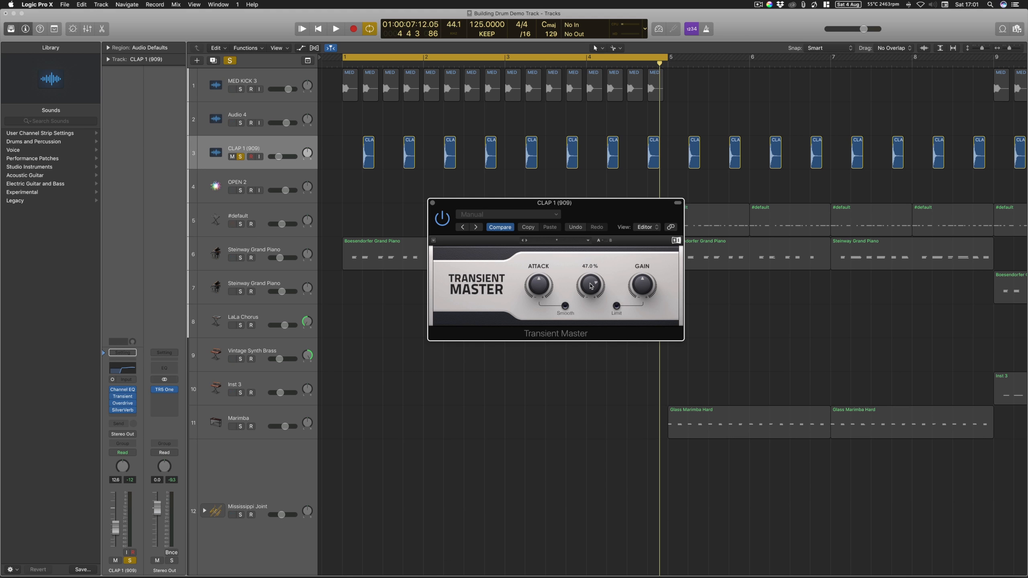
click(433, 202)
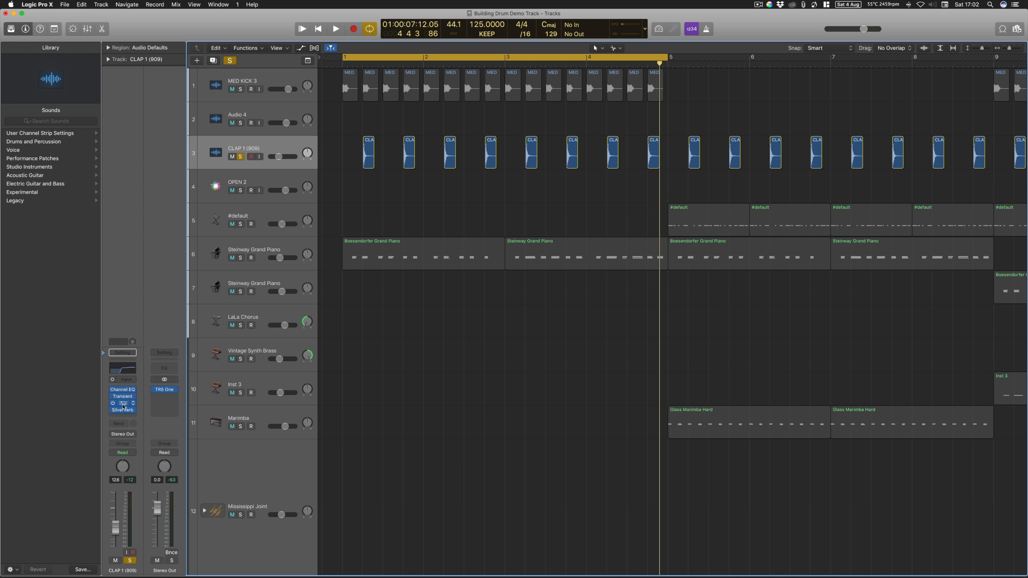
Examine the clap track's Overdrive settings and compare the soloed clap with Overdrive bypassed and enabled
click(123, 404)
drag(164, 30, 507, 197)
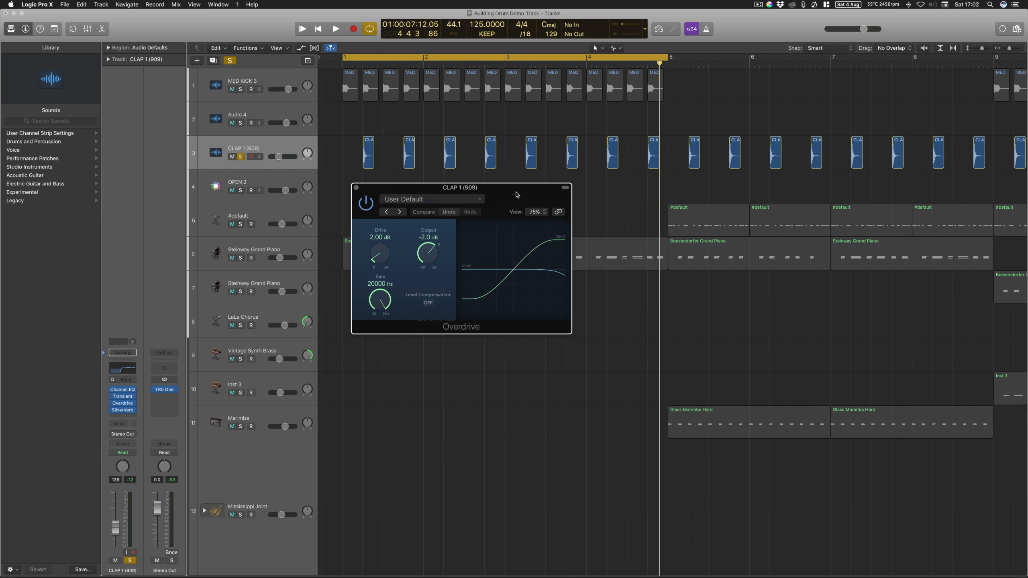
drag(519, 194, 551, 192)
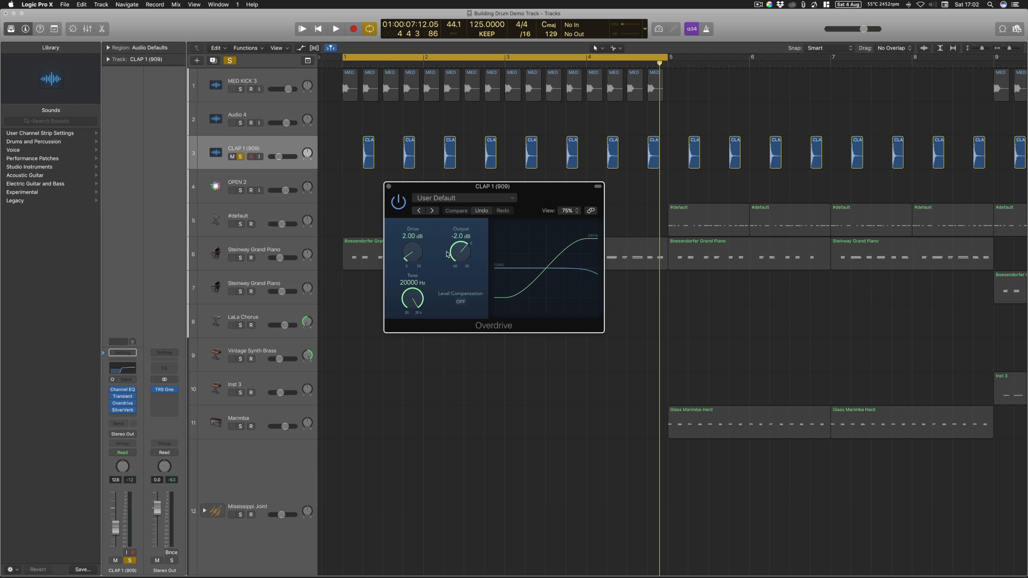
click(399, 206)
key(space)
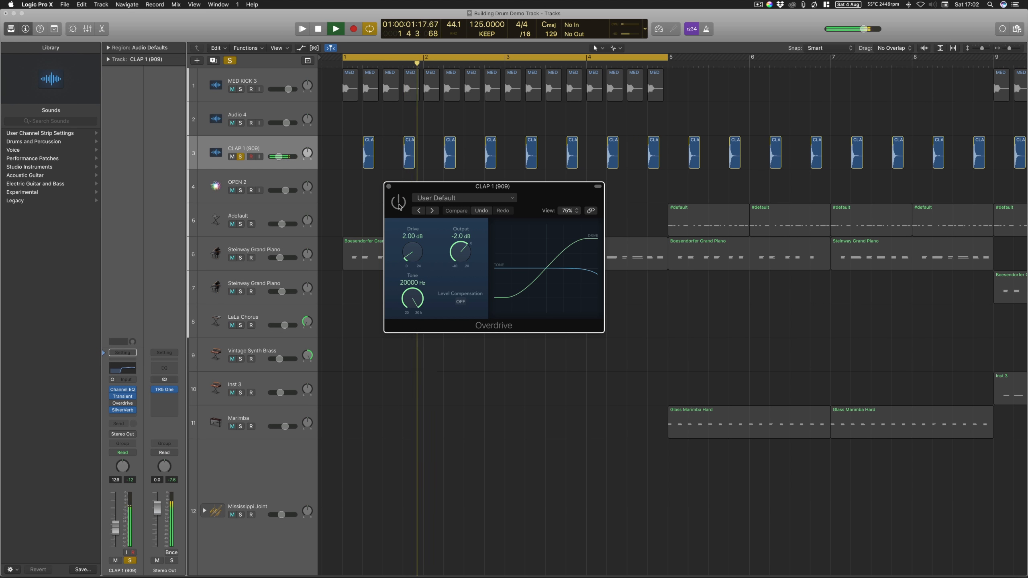
key(space)
click(399, 205)
key(space)
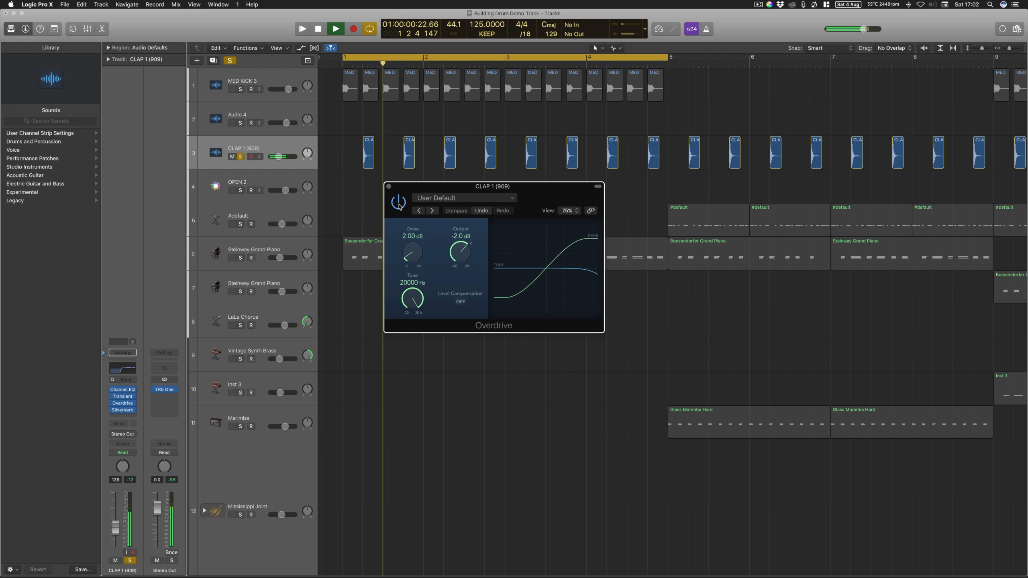
key(space)
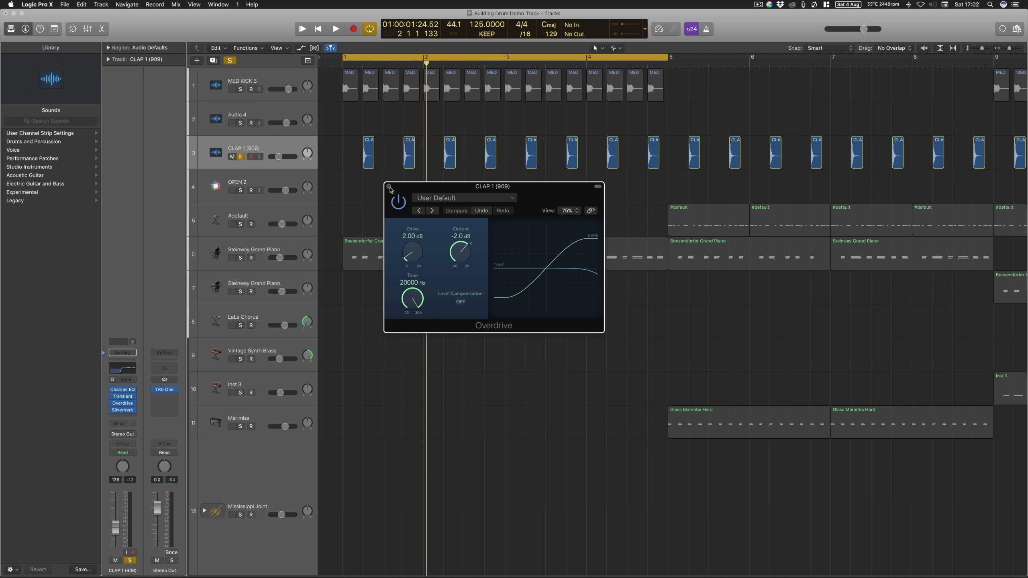
click(390, 187)
Audition the clap track's SilverVerb with the Wet level at 68 %, and bring Wet back down to 22 %
click(123, 410)
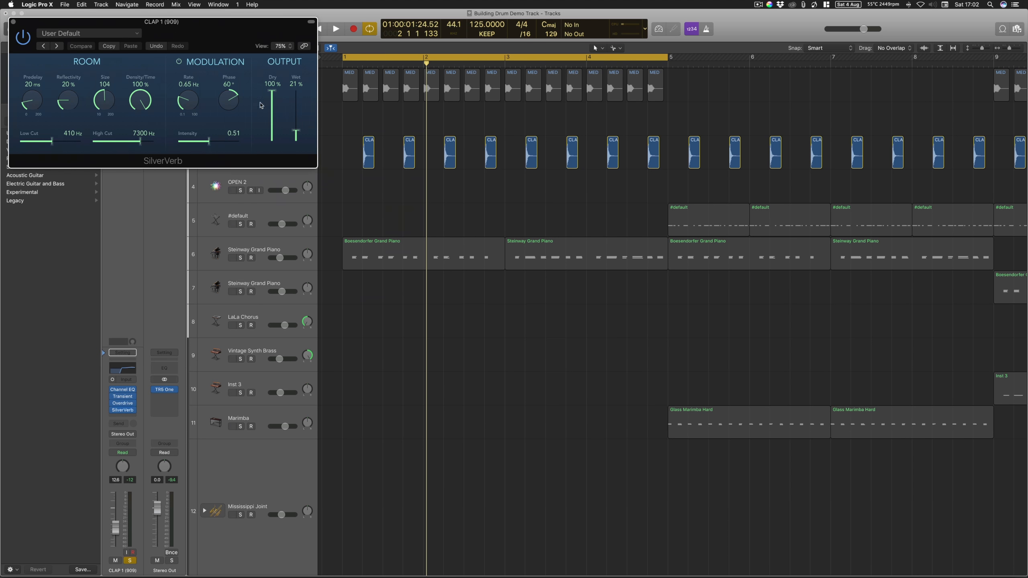
drag(217, 48, 682, 246)
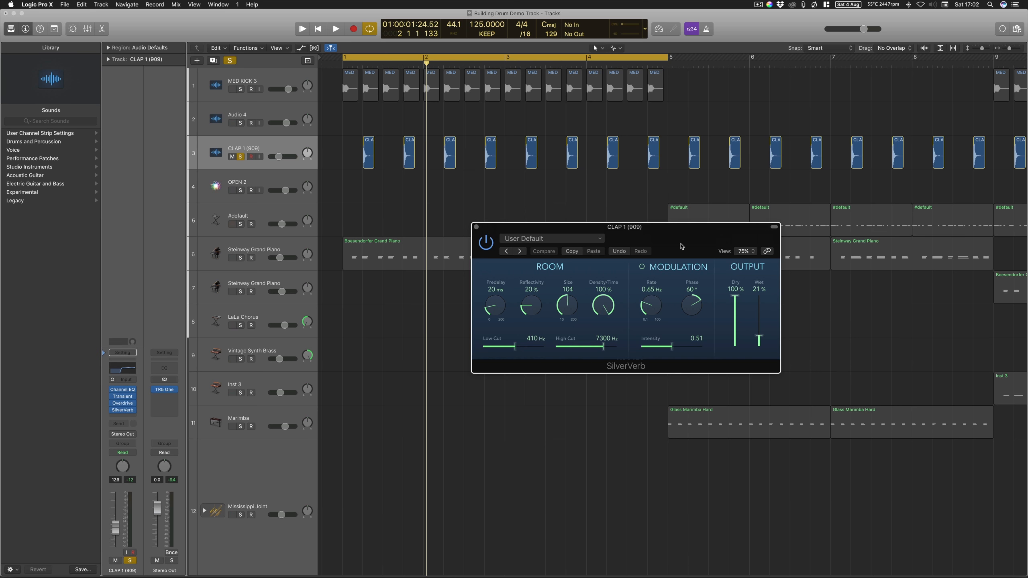
drag(682, 246, 660, 217)
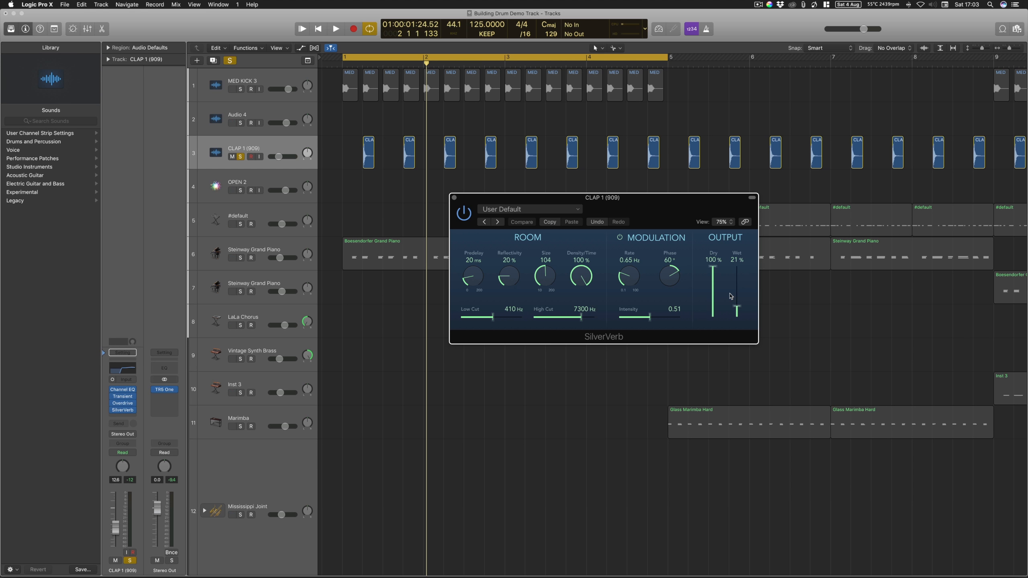
key(space)
drag(737, 311, 738, 285)
key(space)
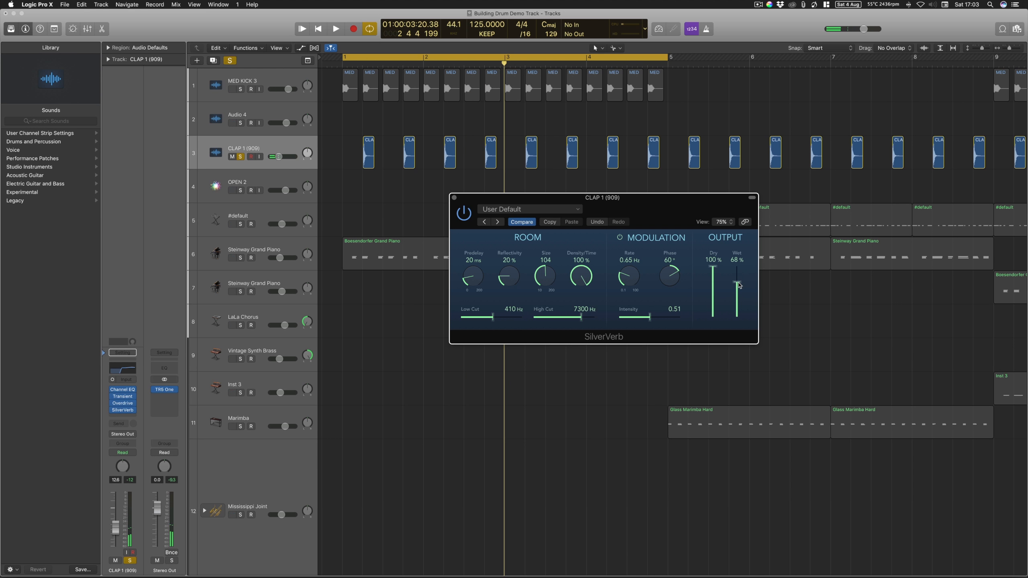
drag(738, 285, 739, 307)
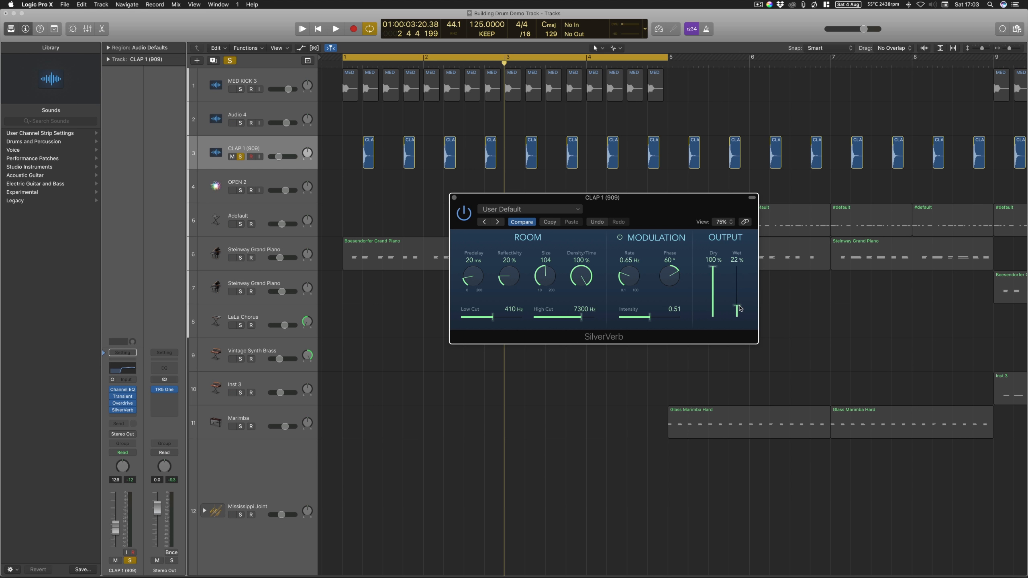
click(454, 198)
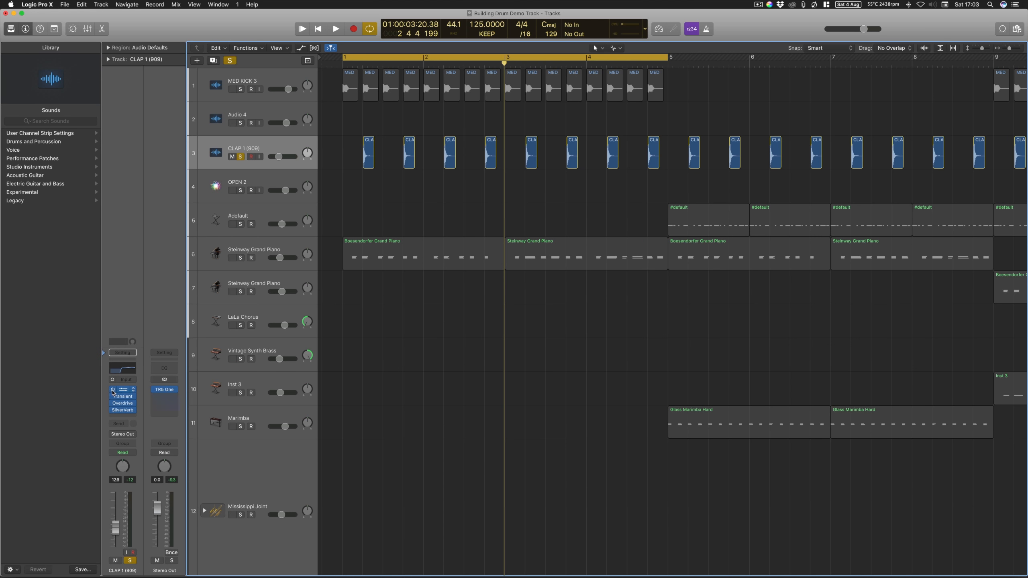
Compare the soloed clap with all four of its insert effects bypassed and enabled
key(space)
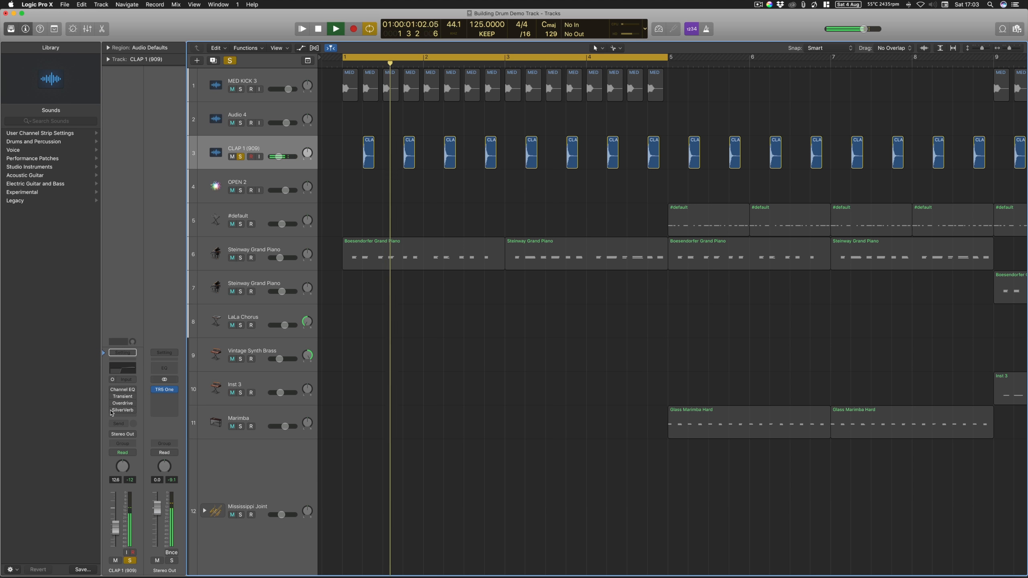
key(space)
drag(110, 410, 111, 389)
key(space)
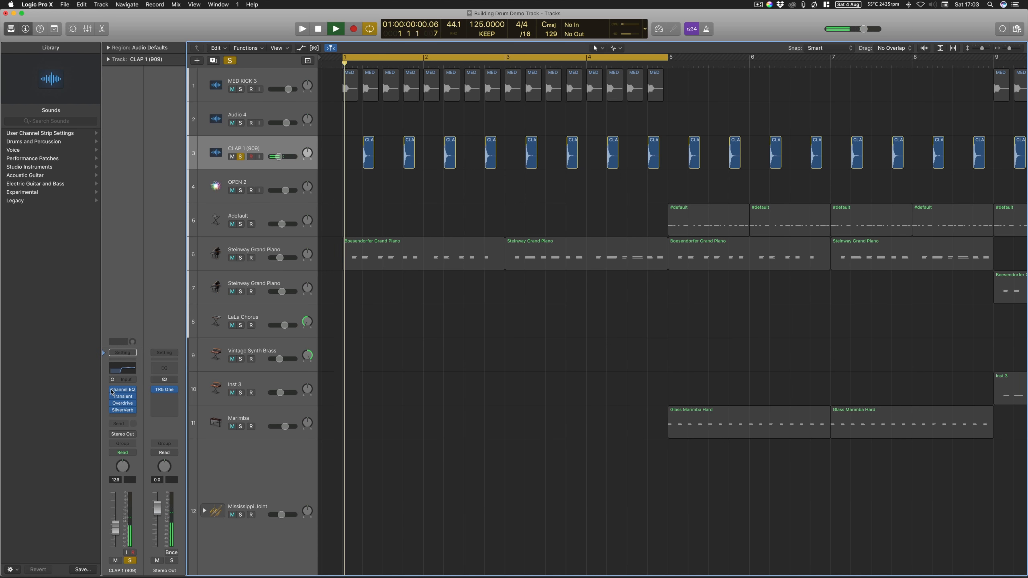
key(space)
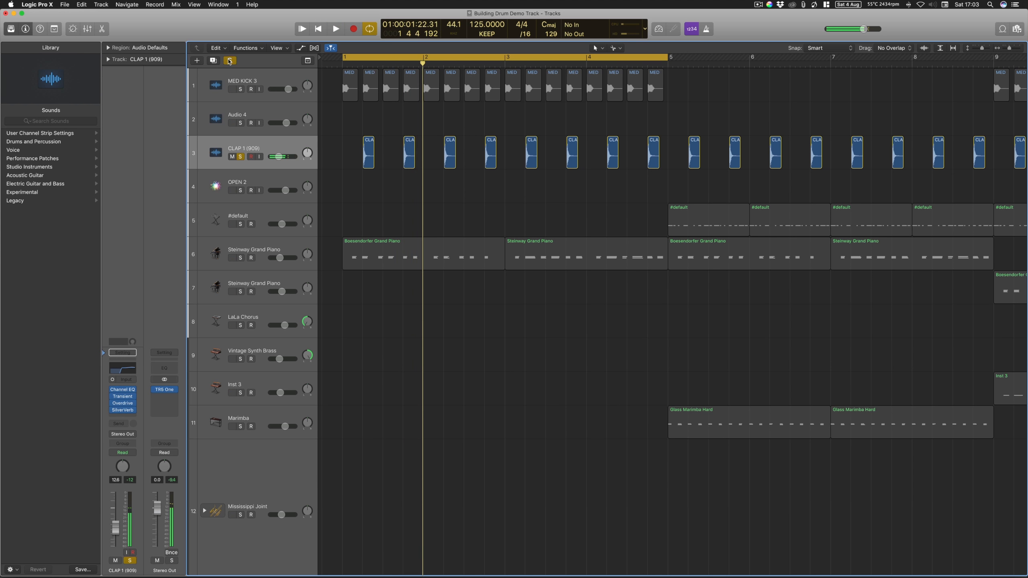
Clear the solo and play the processed clap within the full mix
click(229, 60)
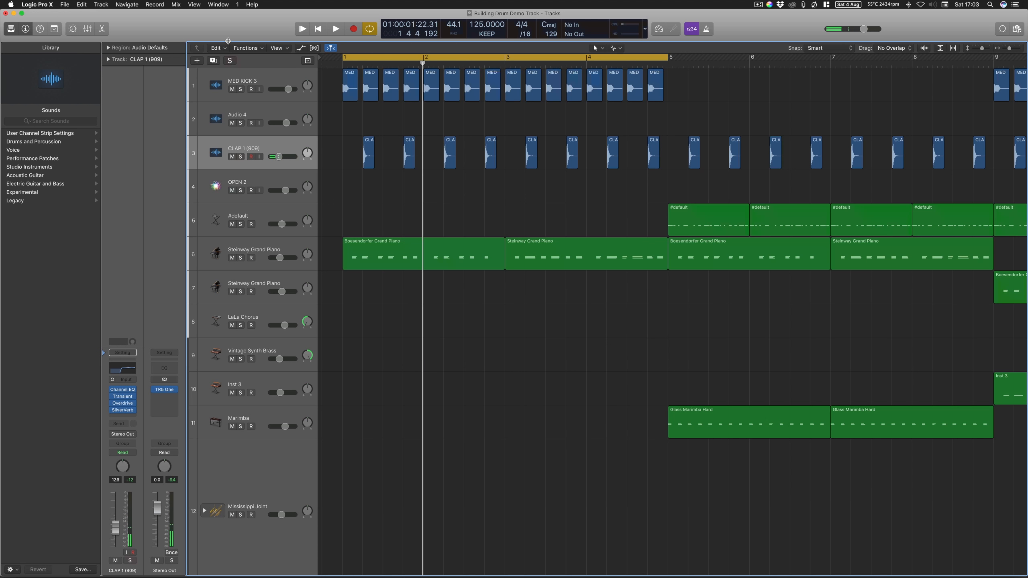
key(space)
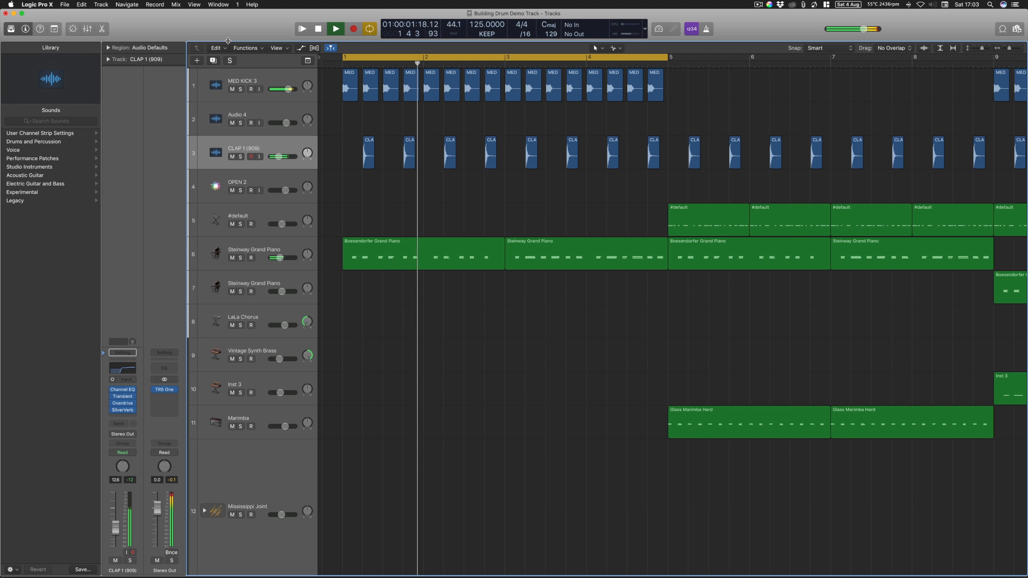
key(space)
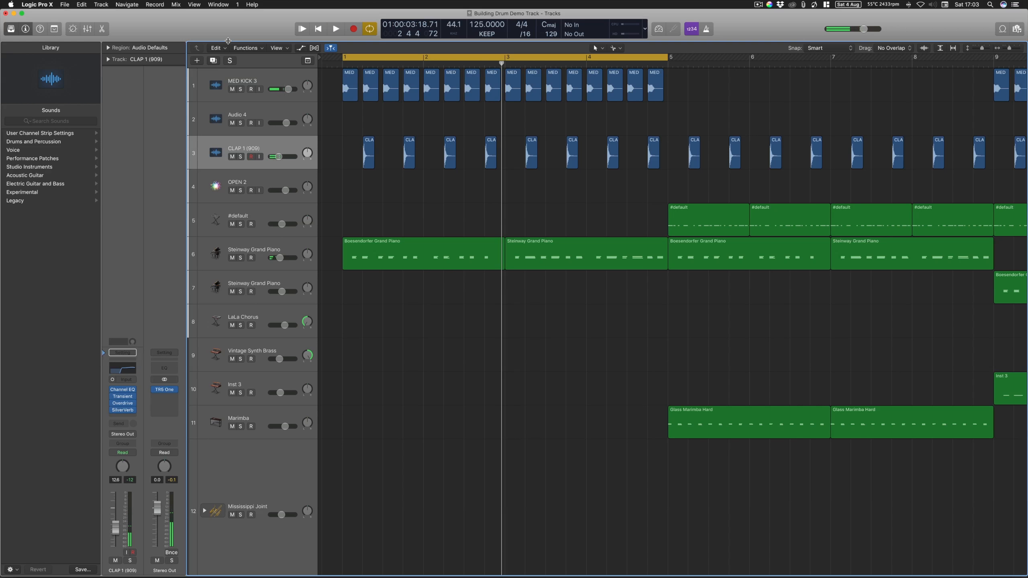